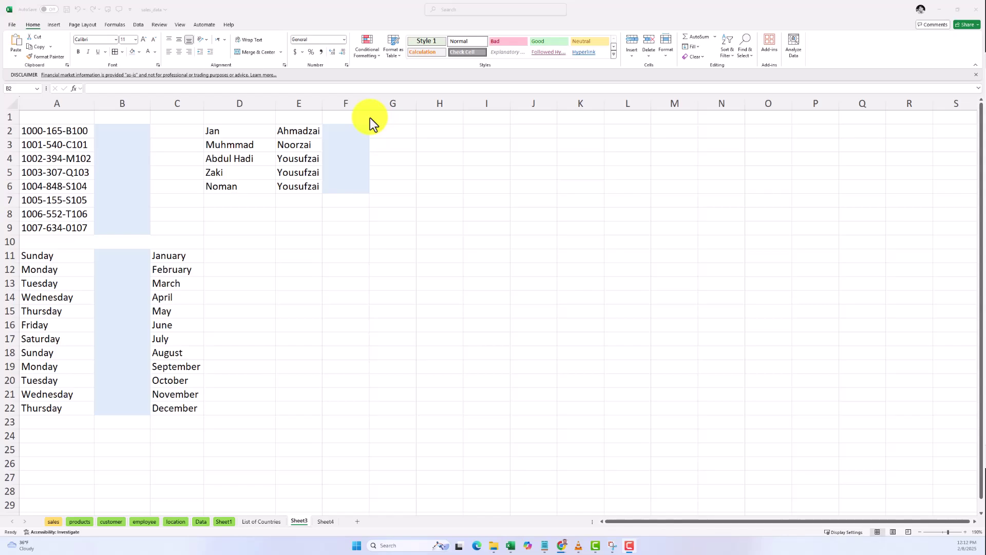
Enter 1000 in B2 and use Flash Fill to extract the first segment of each column A code down to B9.
click(114, 130)
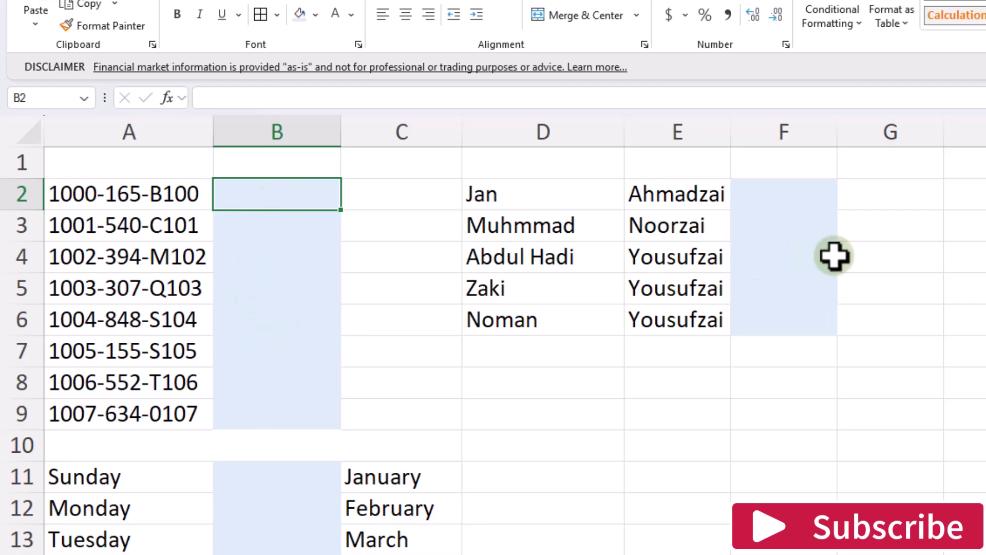
text(1000)
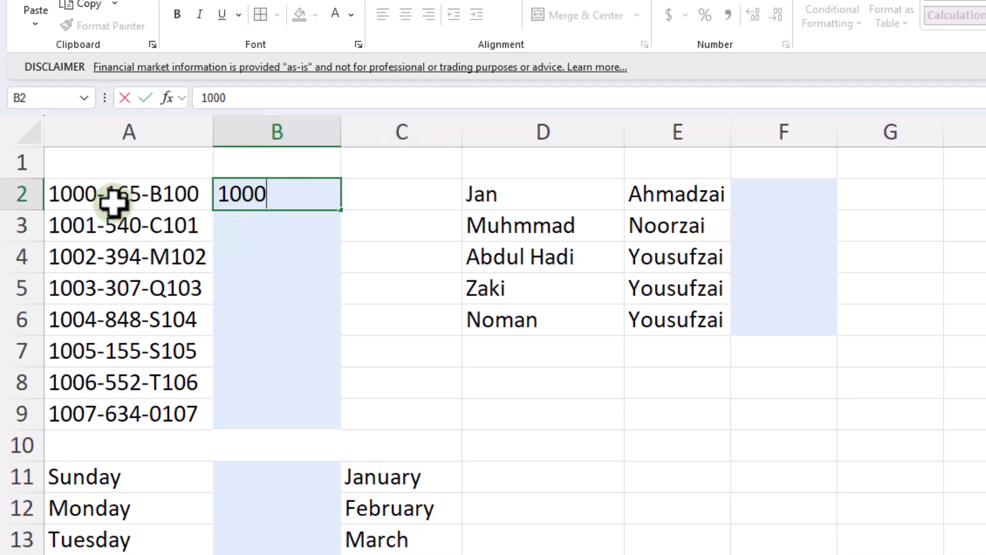
click(257, 255)
click(242, 195)
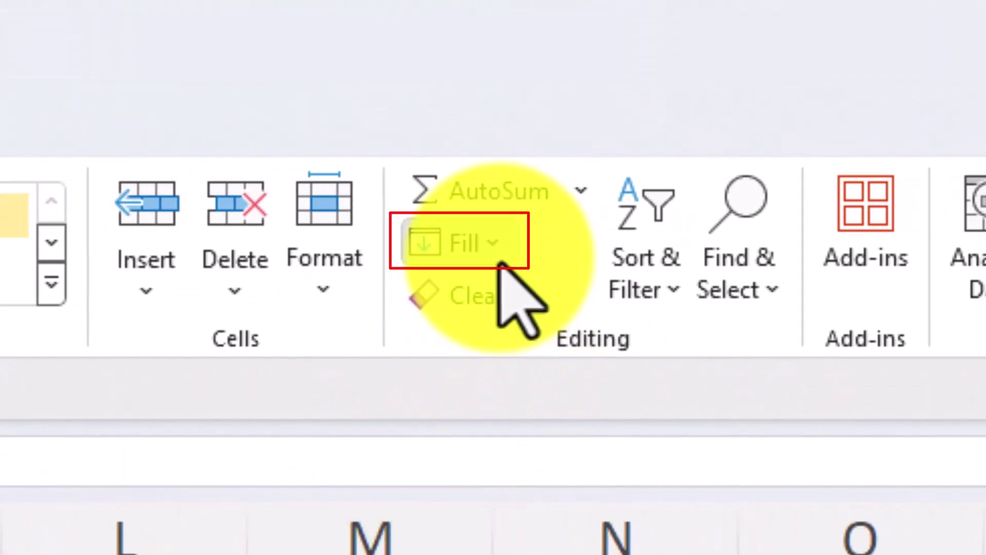
click(497, 257)
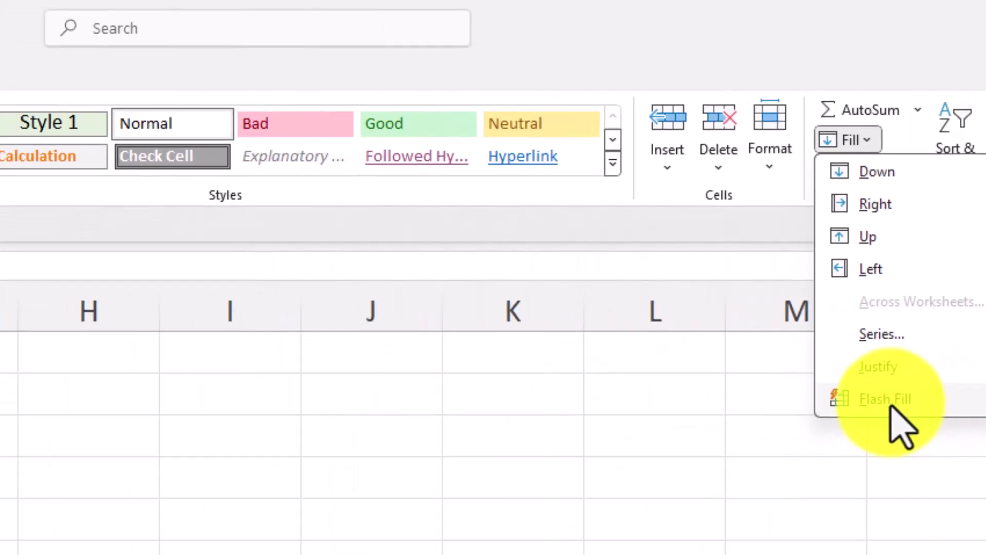
click(367, 483)
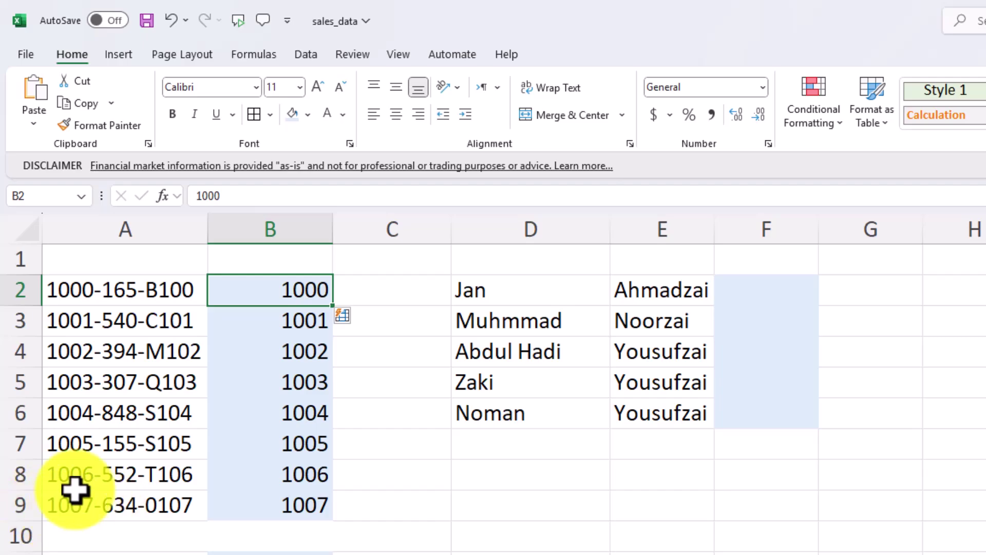
Clear the extracted first code segments from B2:B9 and select B2.
click(307, 338)
drag(293, 295, 255, 489)
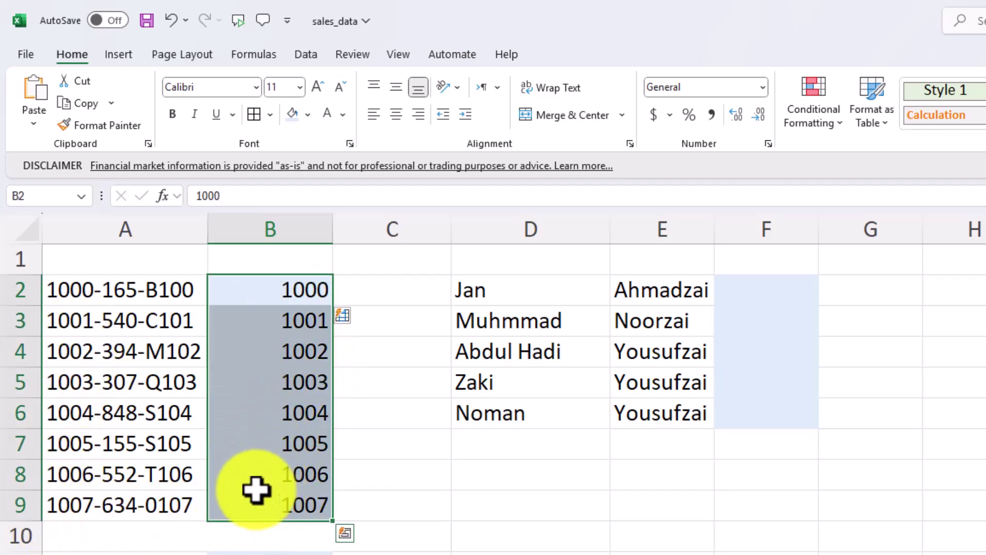
click(111, 291)
click(276, 298)
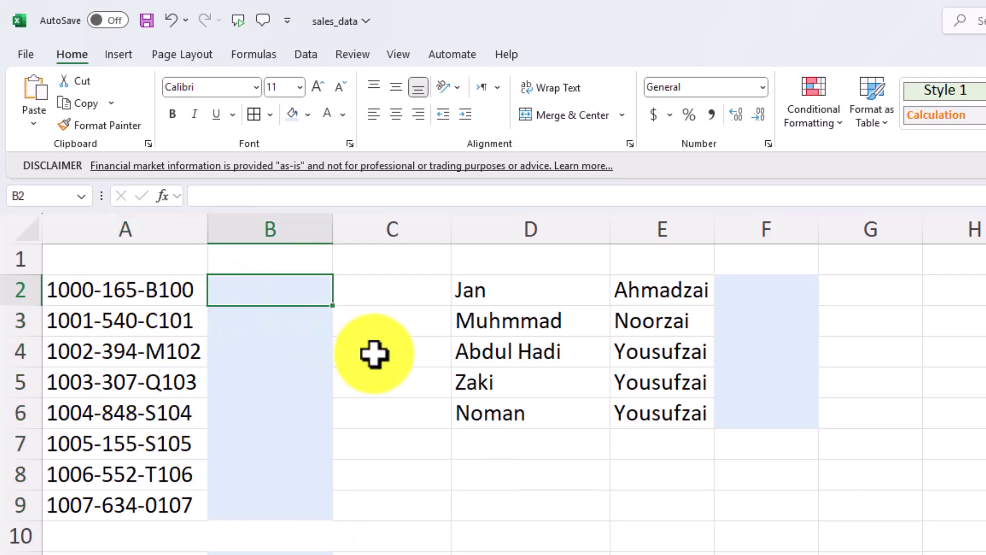
Enter 165 in B2 and use Flash Fill to extract the middle segment of each column A code down to B9.
text(165)
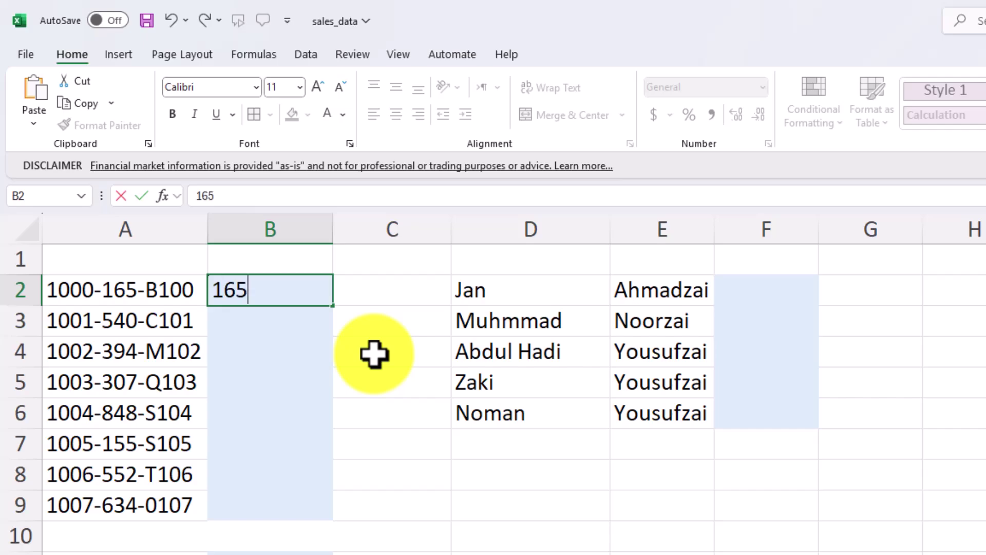
click(303, 355)
click(273, 293)
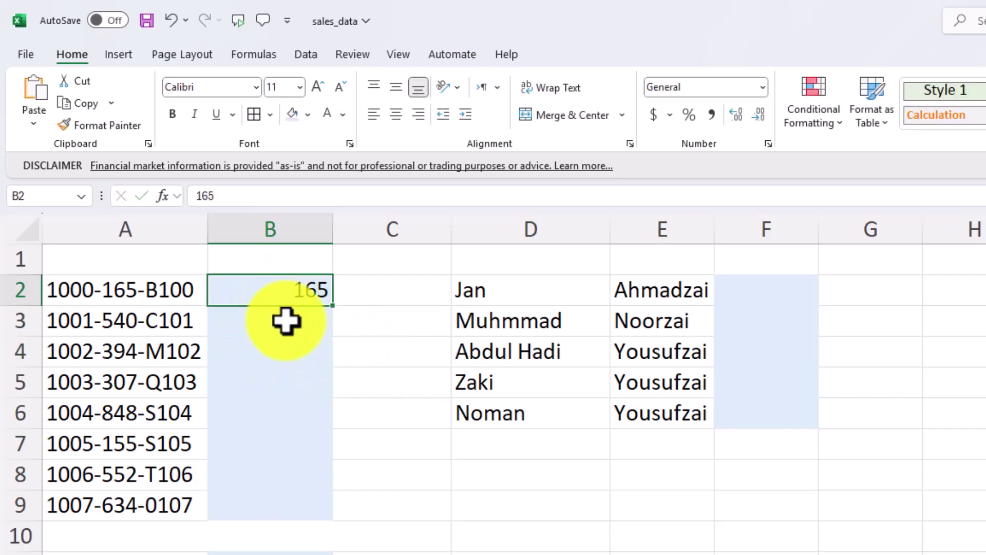
key(ctrl+e)
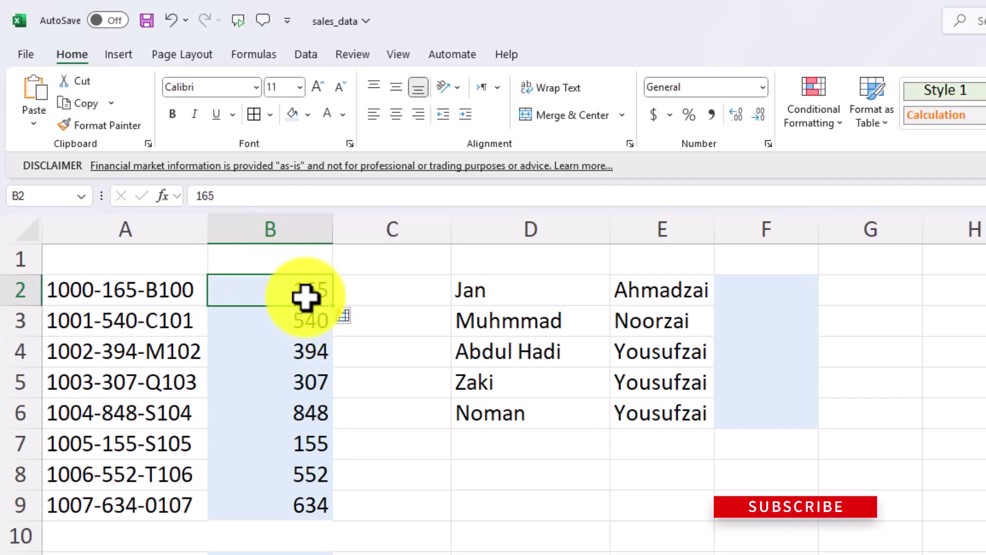
Clear B2:B9, then enter B100 in B2 and use Flash Fill to extract the last segment of each column A code.
shift+click(319, 495)
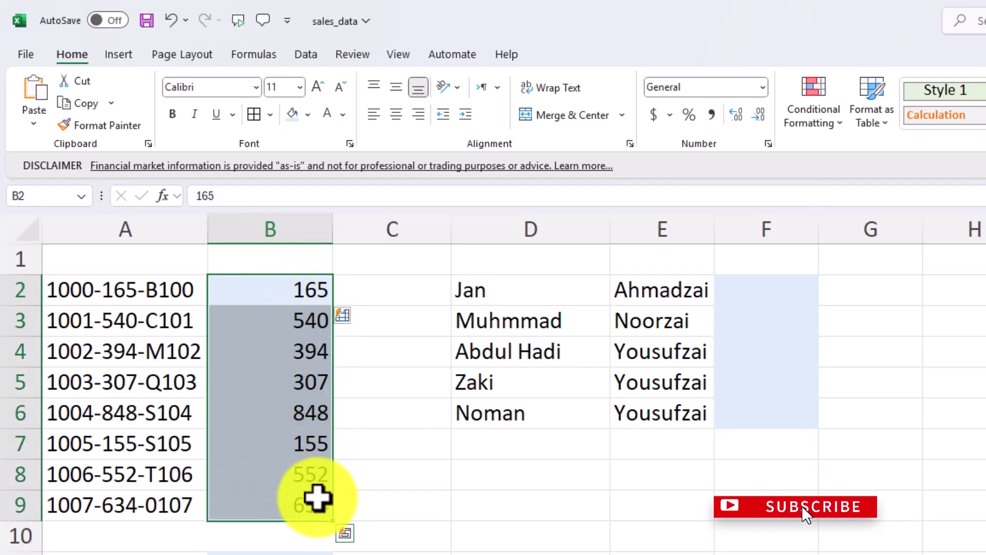
key(Delete)
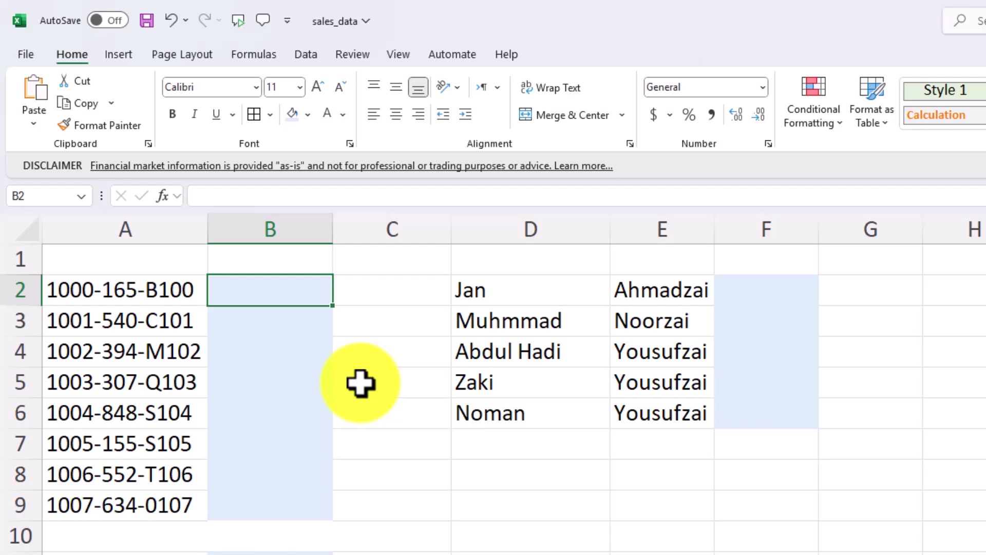
text(BB)
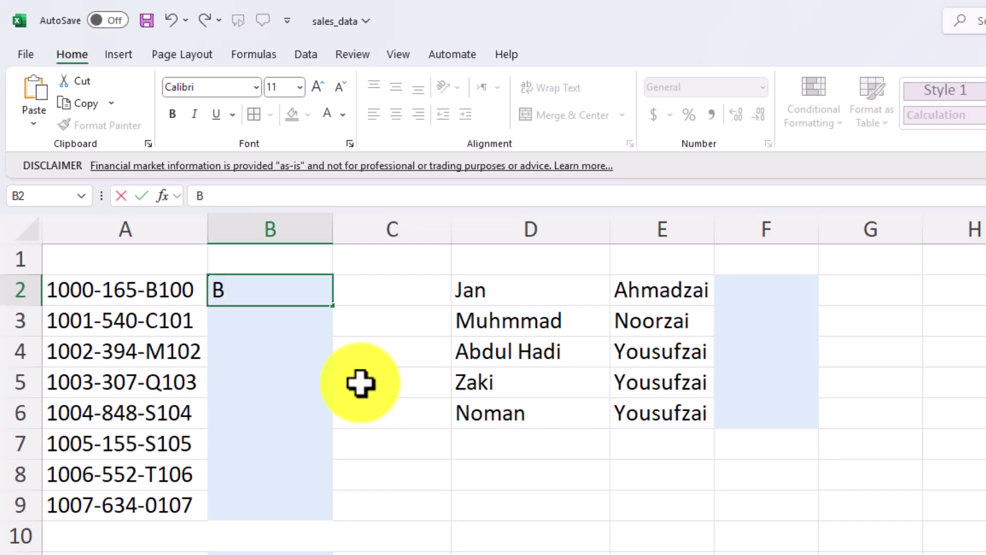
key(Return)
click(254, 292)
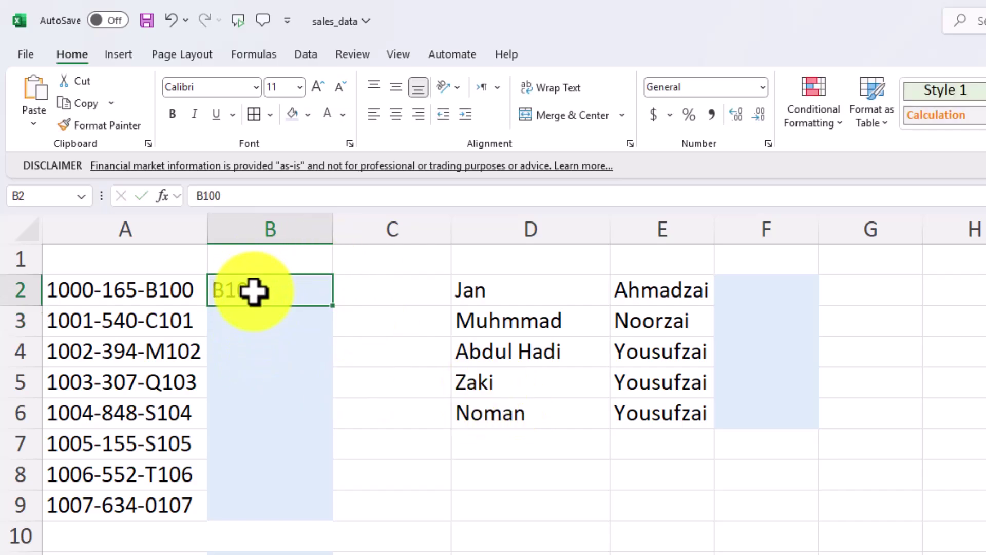
key(ctrl+e)
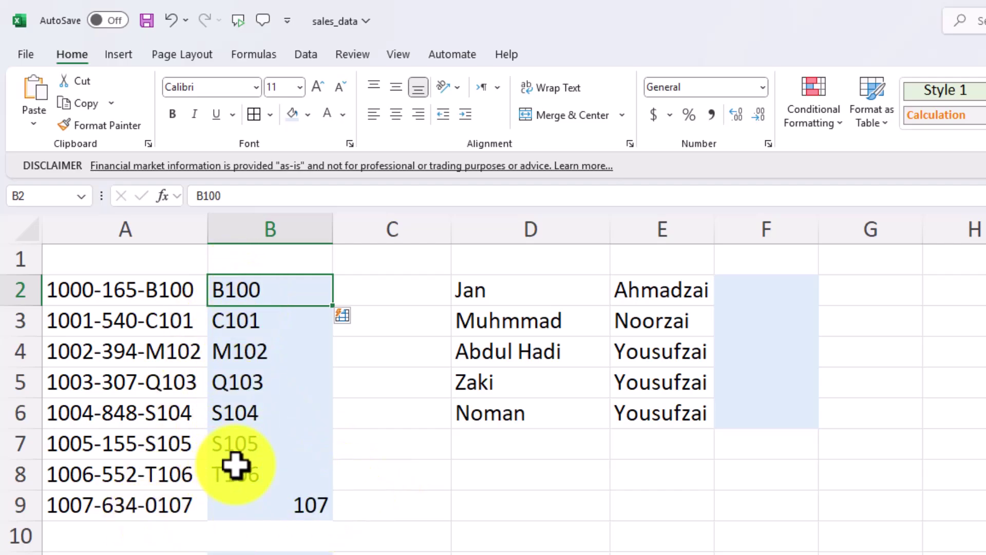
Enter the first row's first and last names separated by a comma in F2, Flash Fill down to F6, and autofit column F.
click(747, 285)
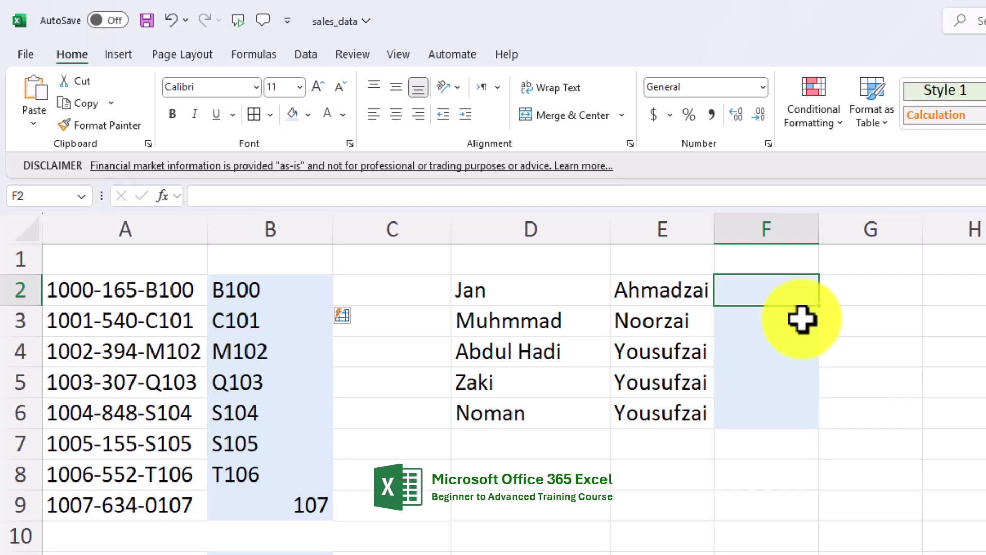
text(Jan)
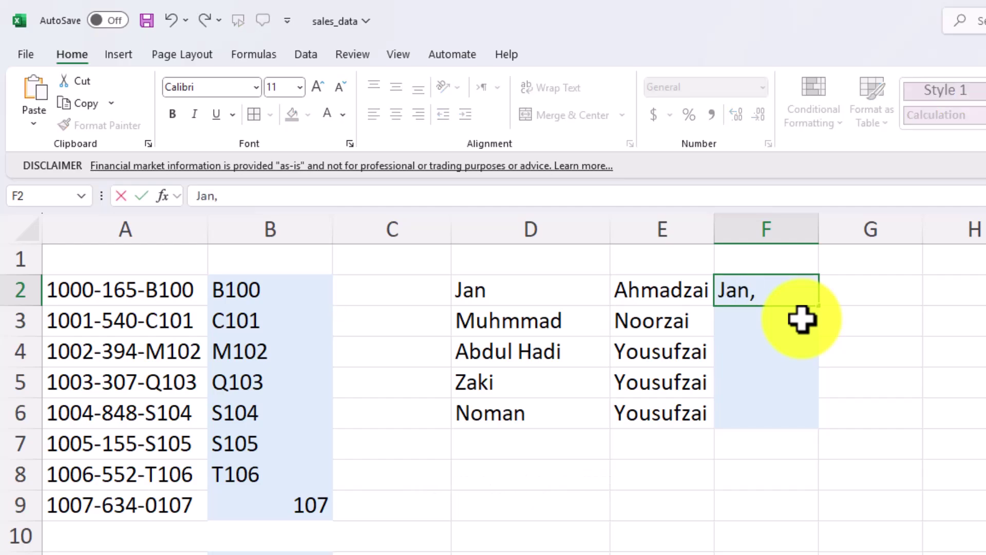
text(, Ahmadzai)
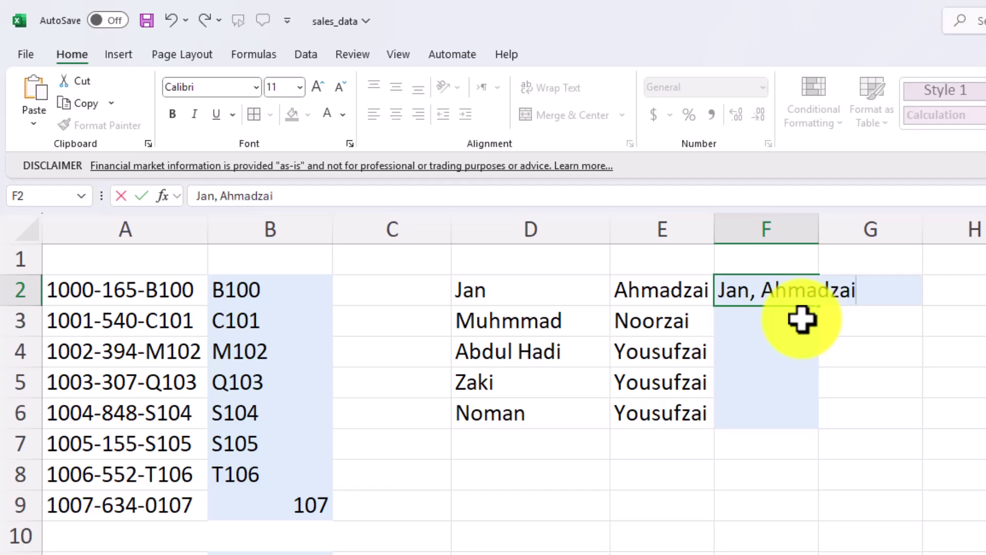
key(Return)
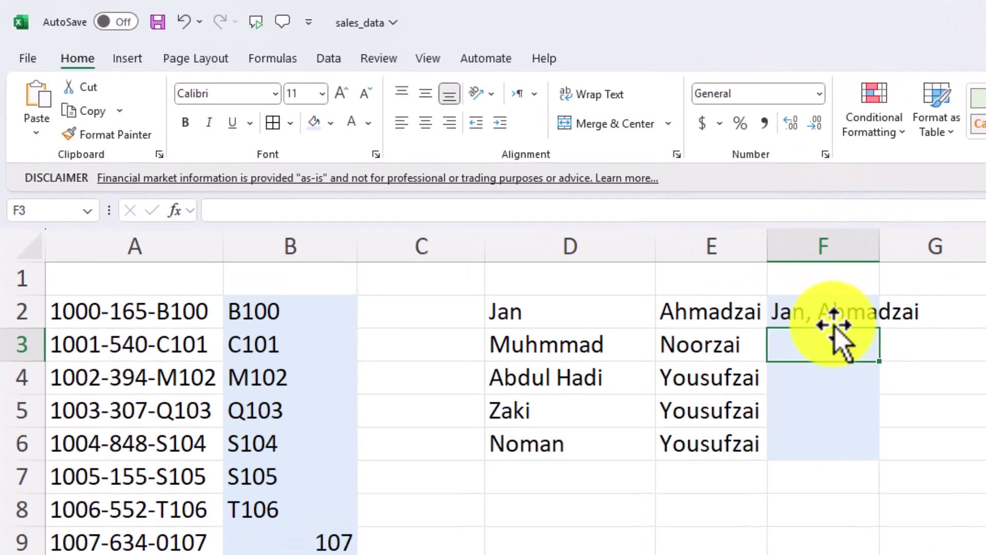
click(776, 297)
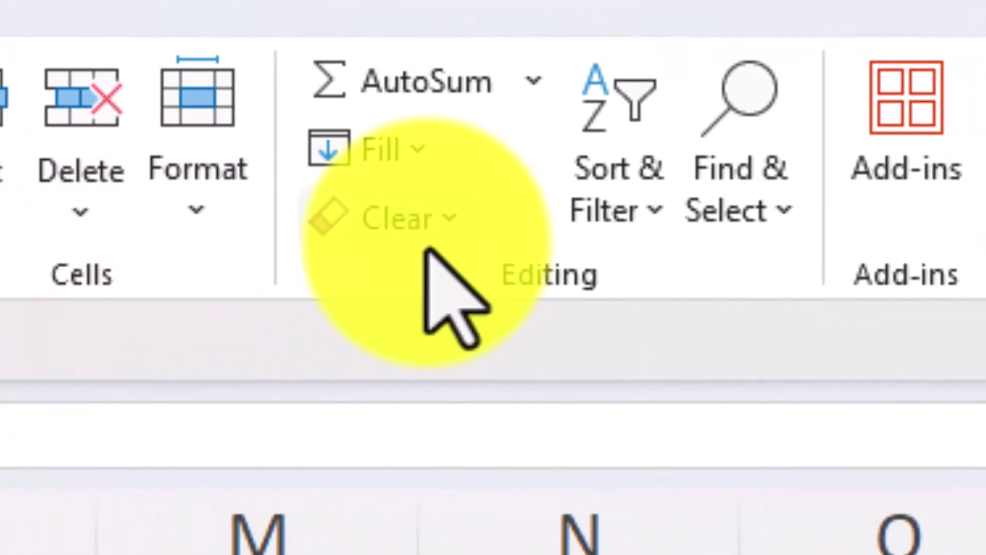
click(411, 150)
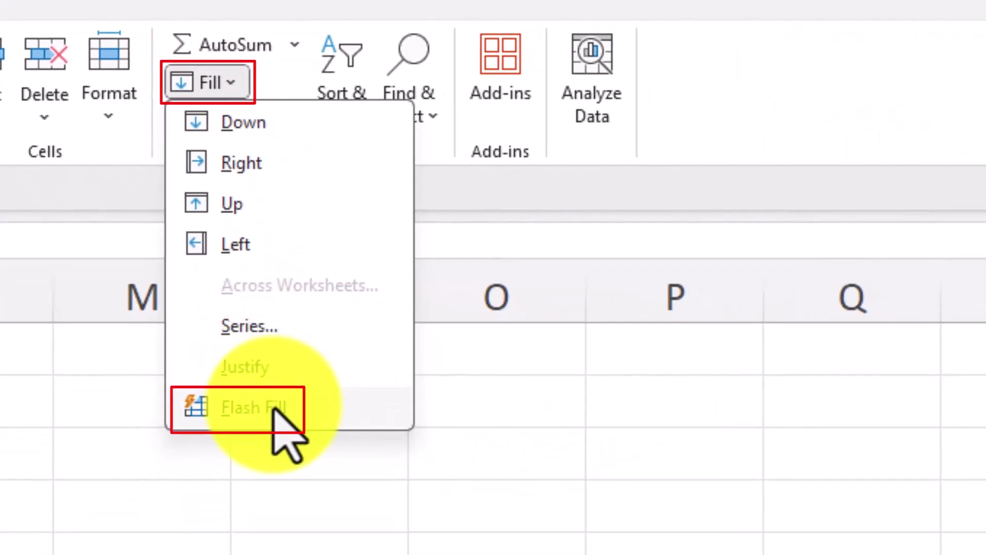
click(275, 409)
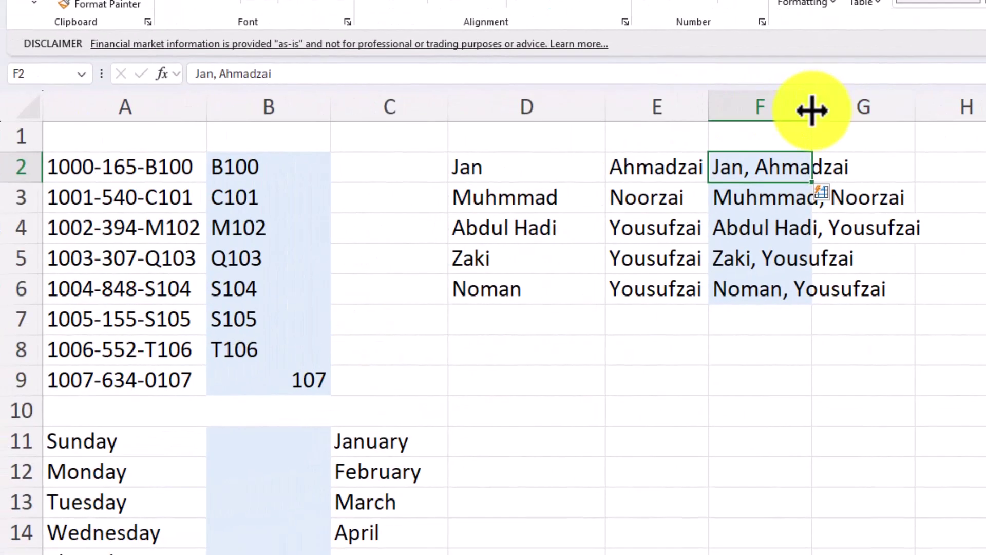
double_click(773, 112)
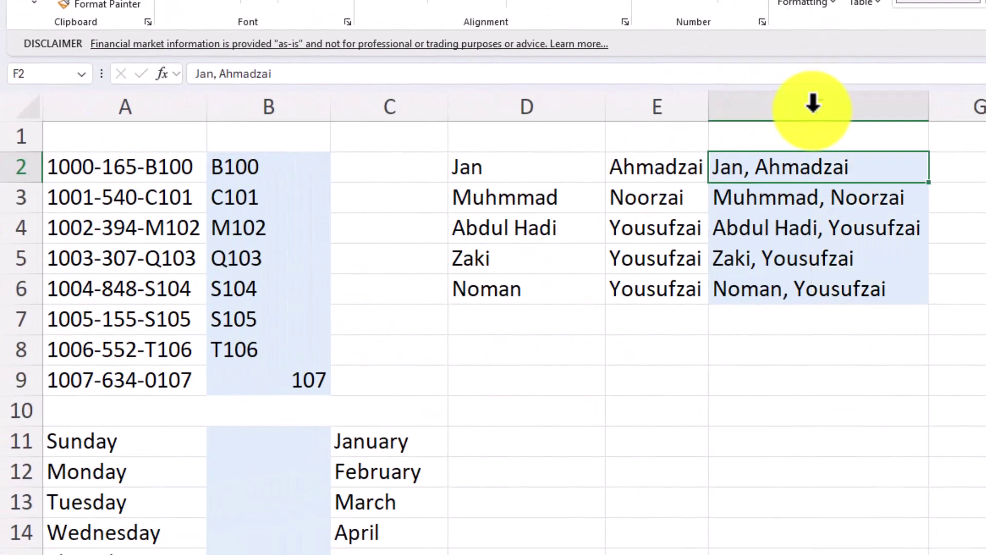
click(810, 294)
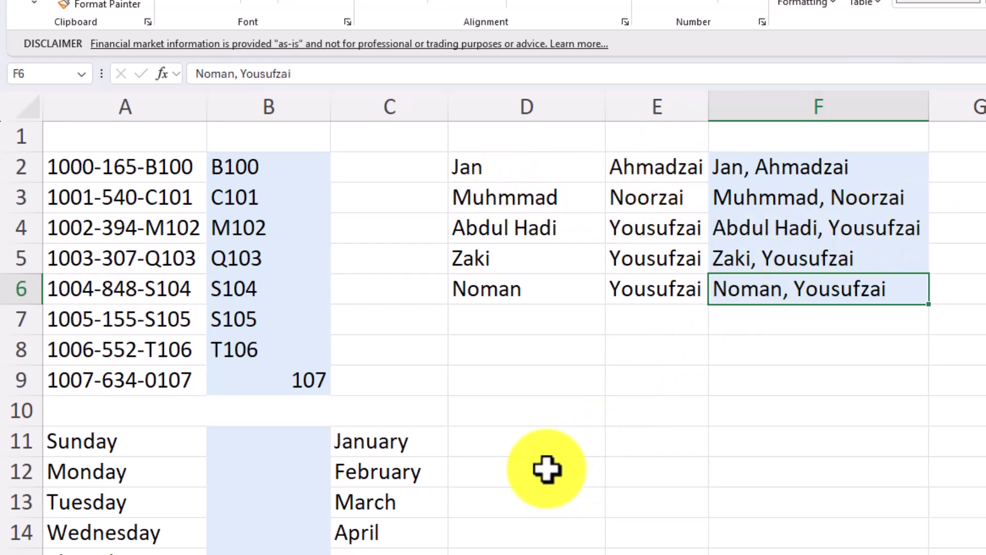
Enter Sun in B11 and use Flash Fill to abbreviate the weekday names from column A down to B22.
click(255, 446)
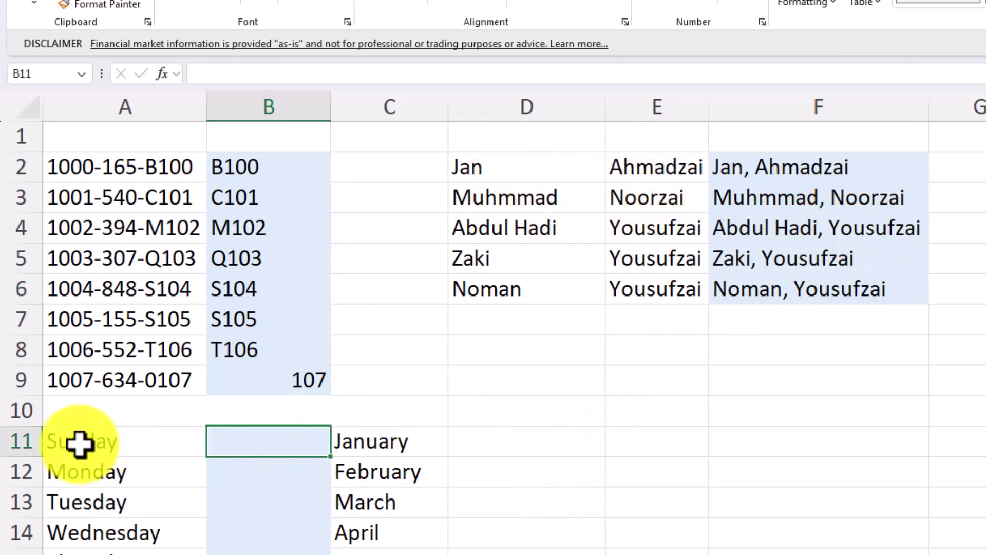
text(Sun)
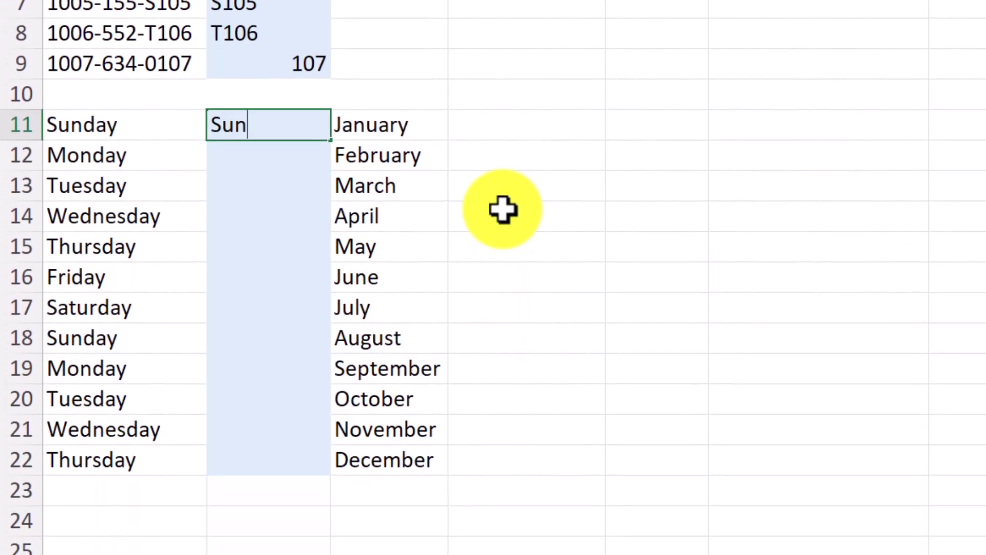
key(Return)
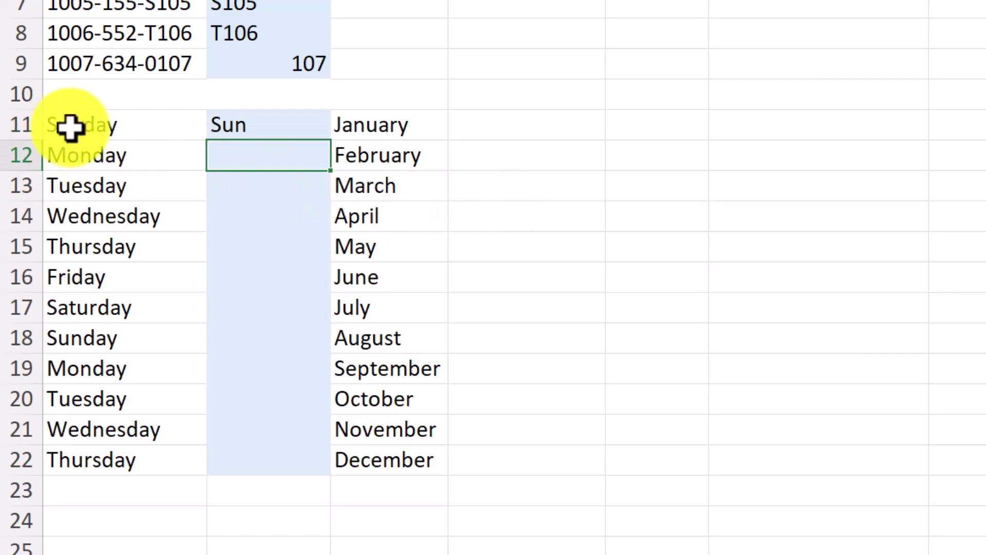
click(254, 131)
key(ctrl+e)
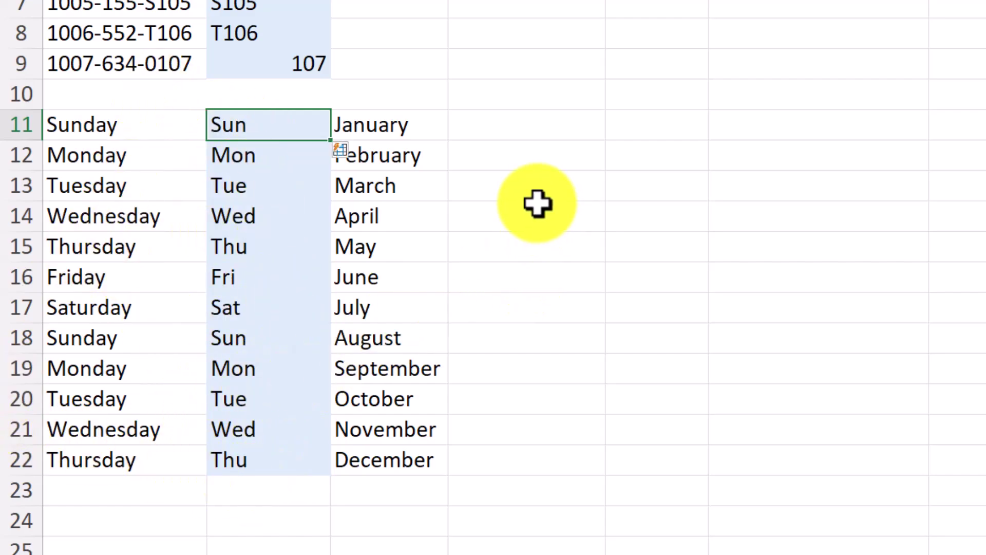
Enter Jan in D11 and use Flash Fill to abbreviate the month names from column C down to row 22.
click(530, 135)
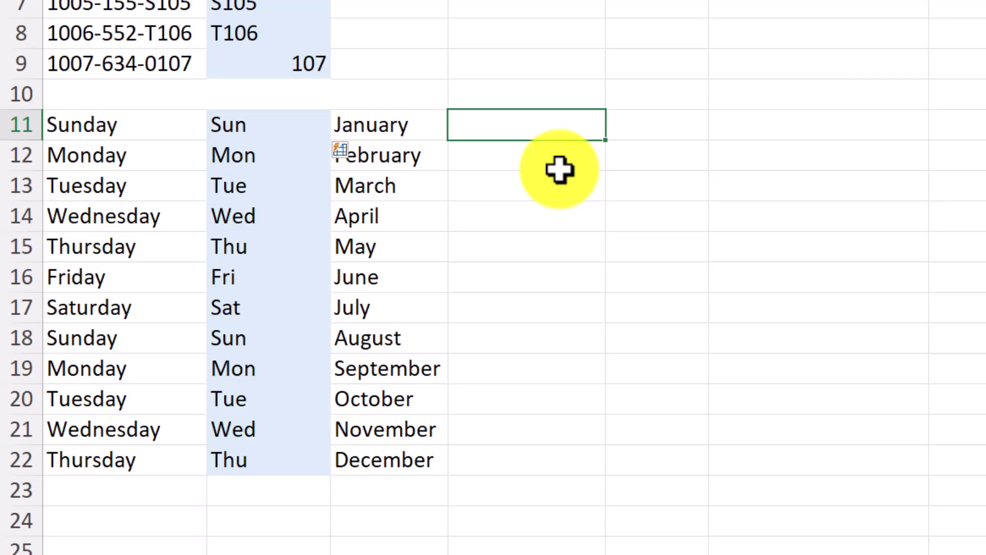
text(=Jan)
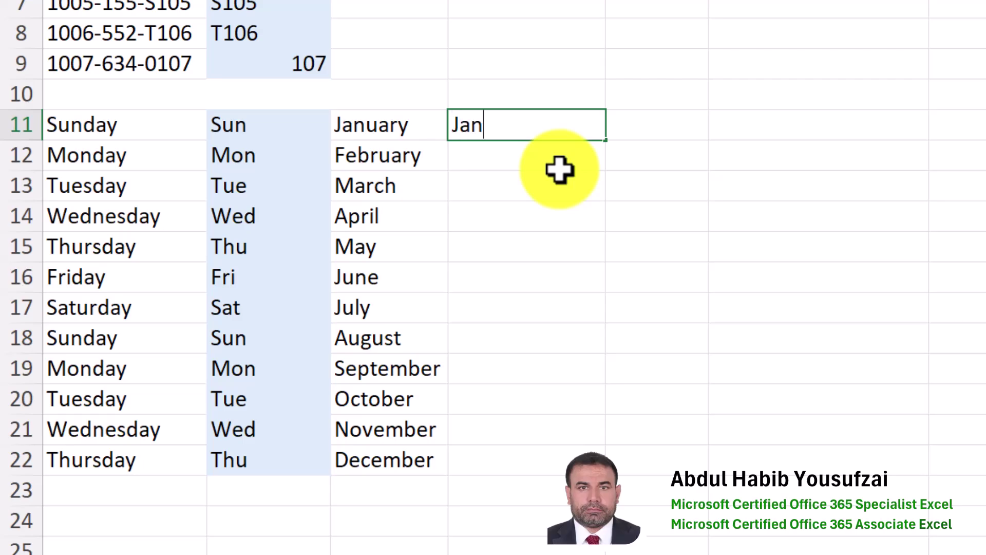
key(Return)
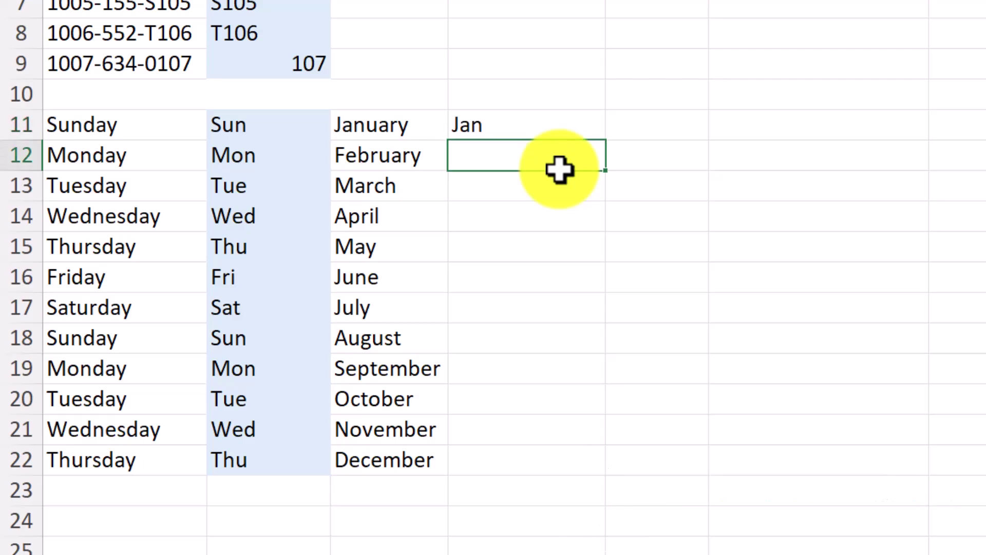
key(Up)
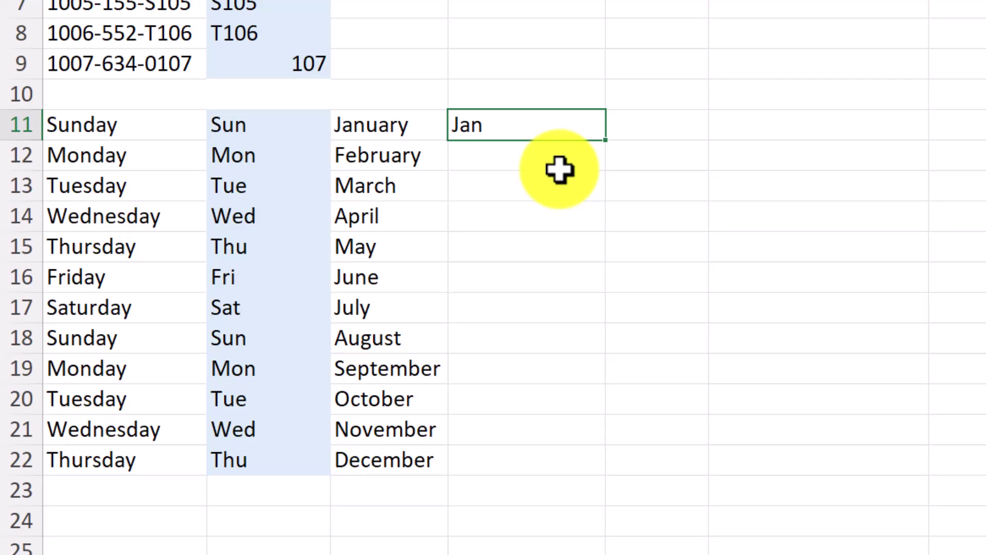
key(ctrl+e)
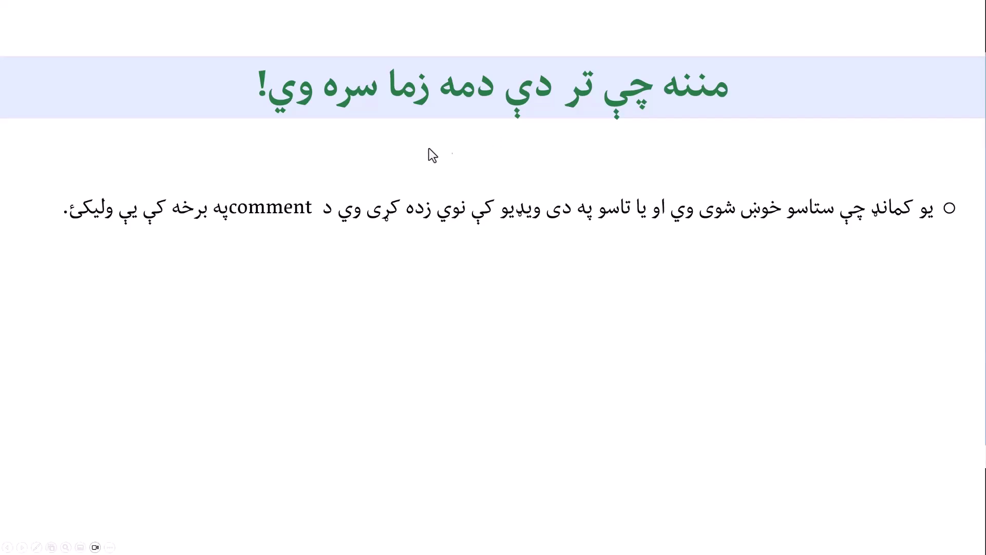
click(508, 302)
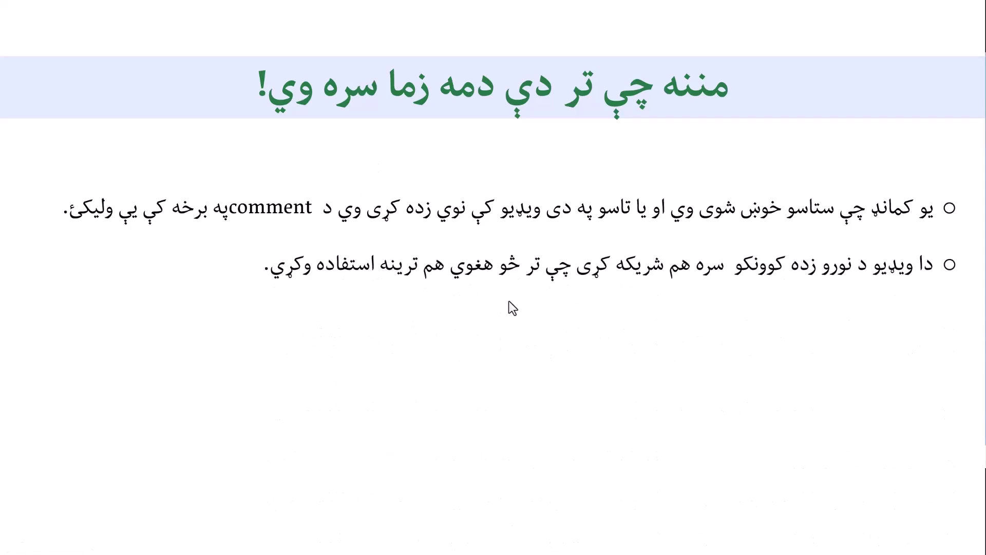
click(665, 322)
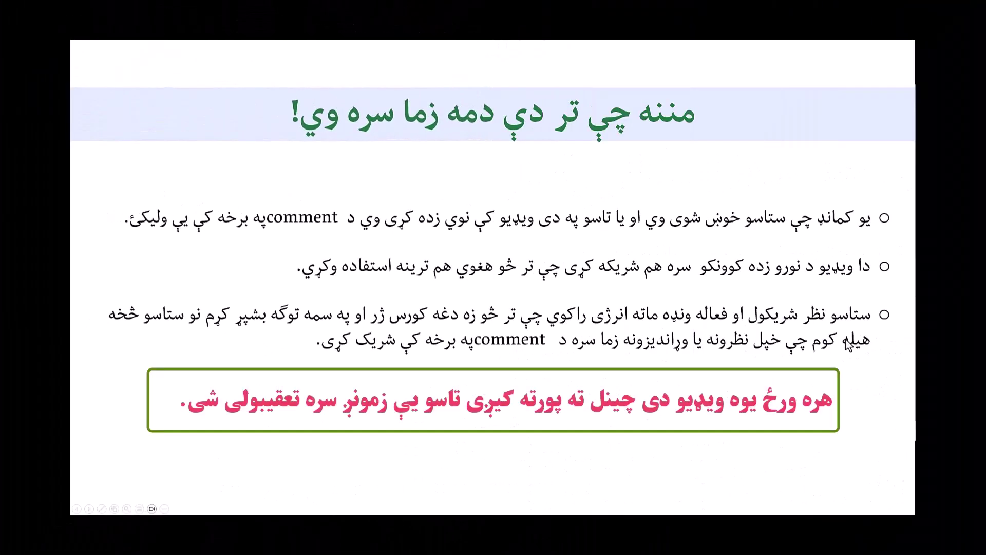